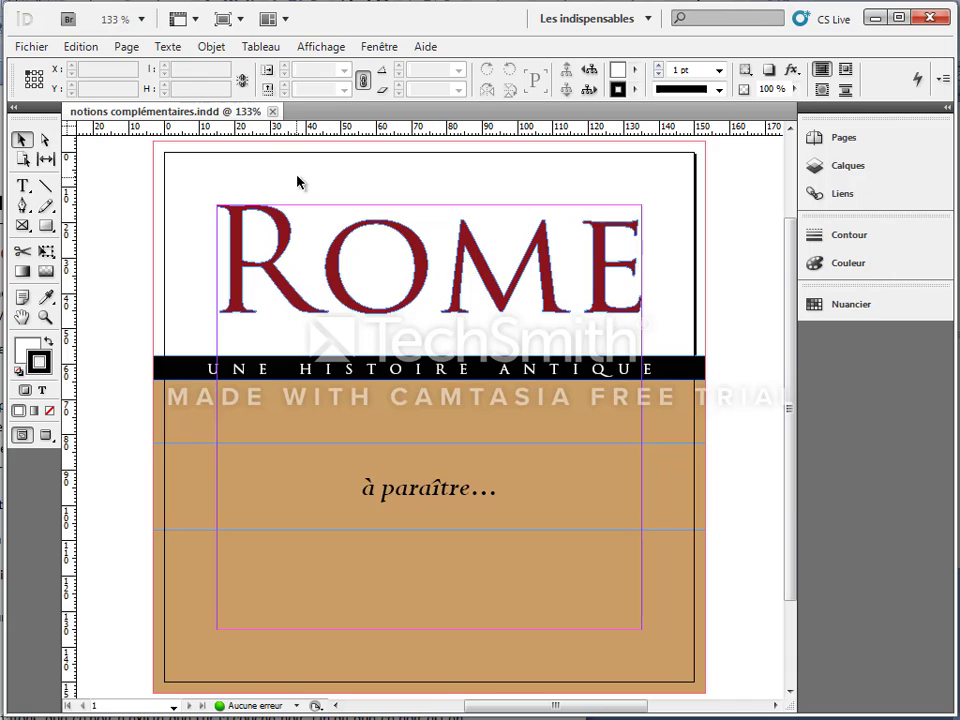
Examine the fills of the cover's black band, "à paraître…" text frame and beige block, and view the document's colour swatches
click(468, 243)
click(585, 363)
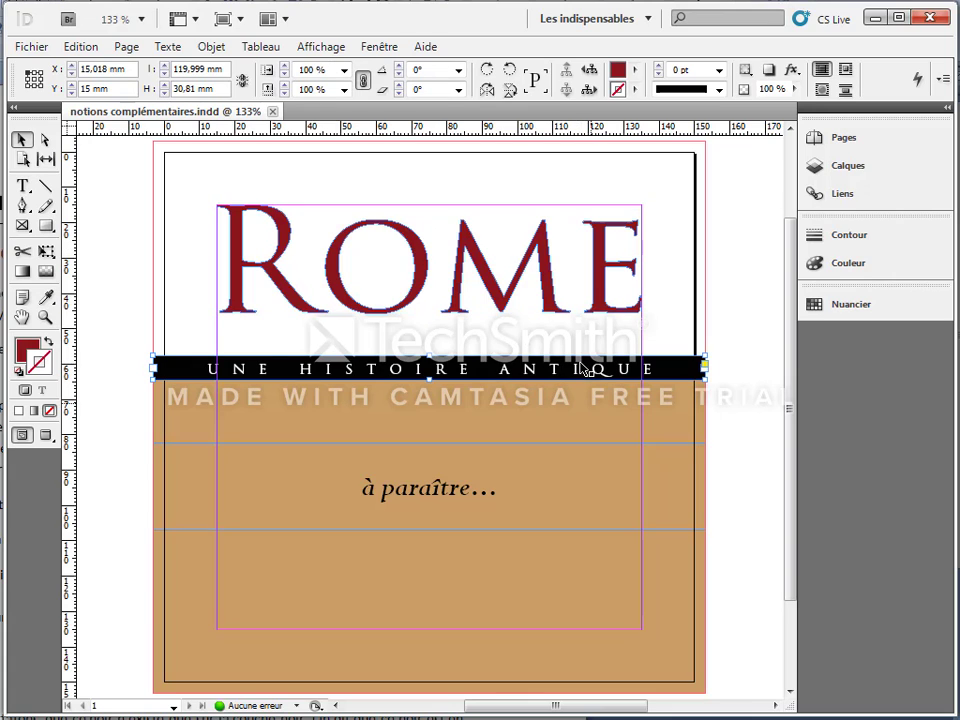
click(598, 484)
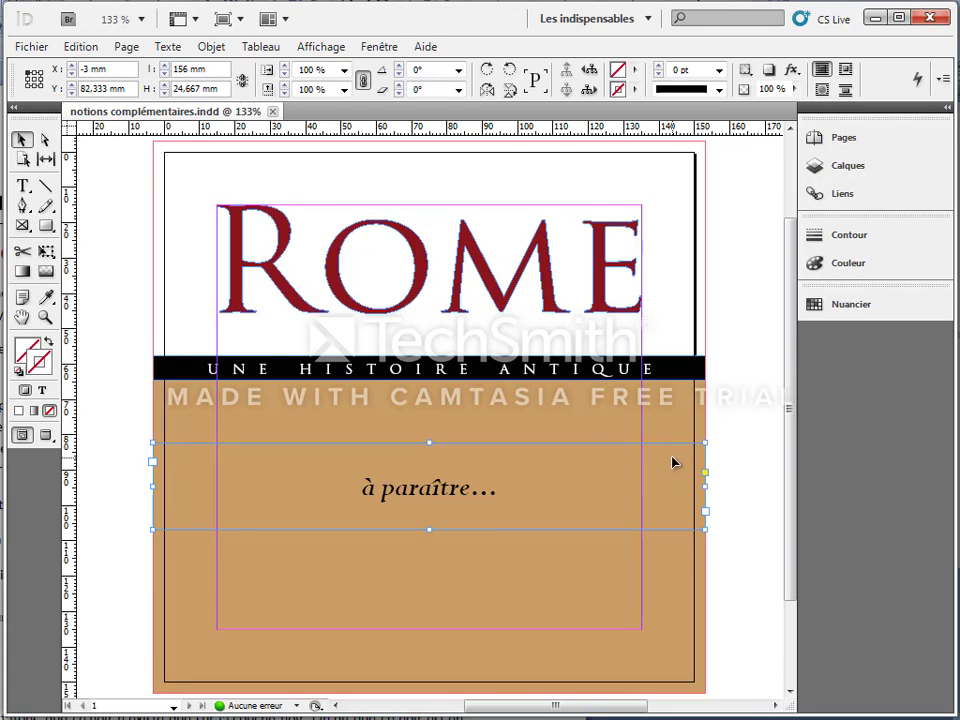
click(666, 405)
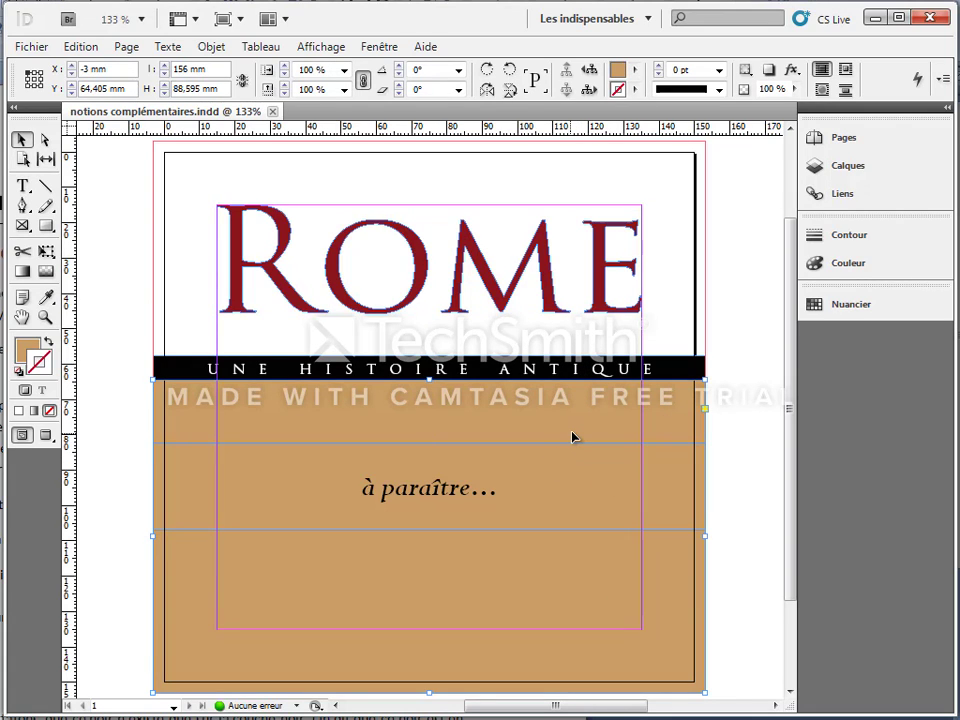
click(853, 306)
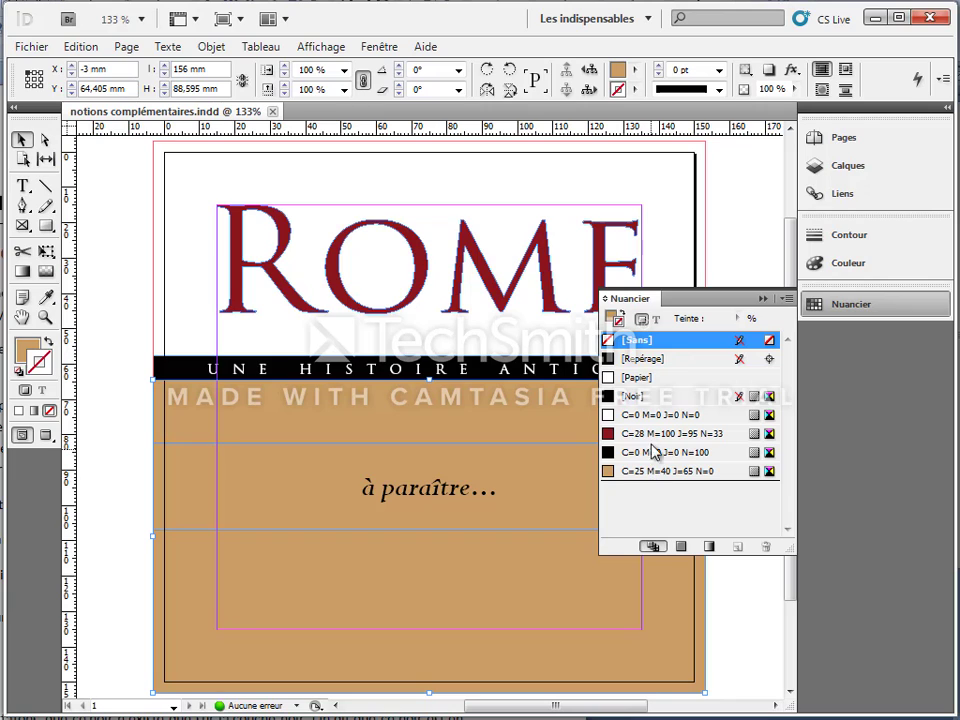
With nothing selected, edit the [Papier] swatch and set its Noir value to 100%
click(604, 251)
click(704, 245)
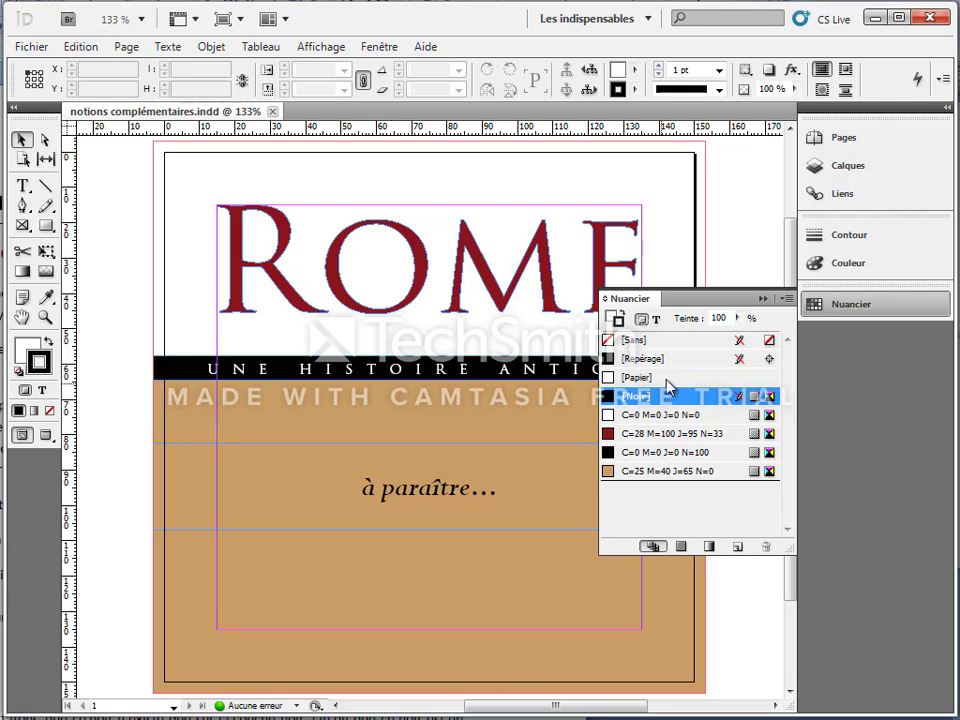
click(632, 379)
double_click(632, 380)
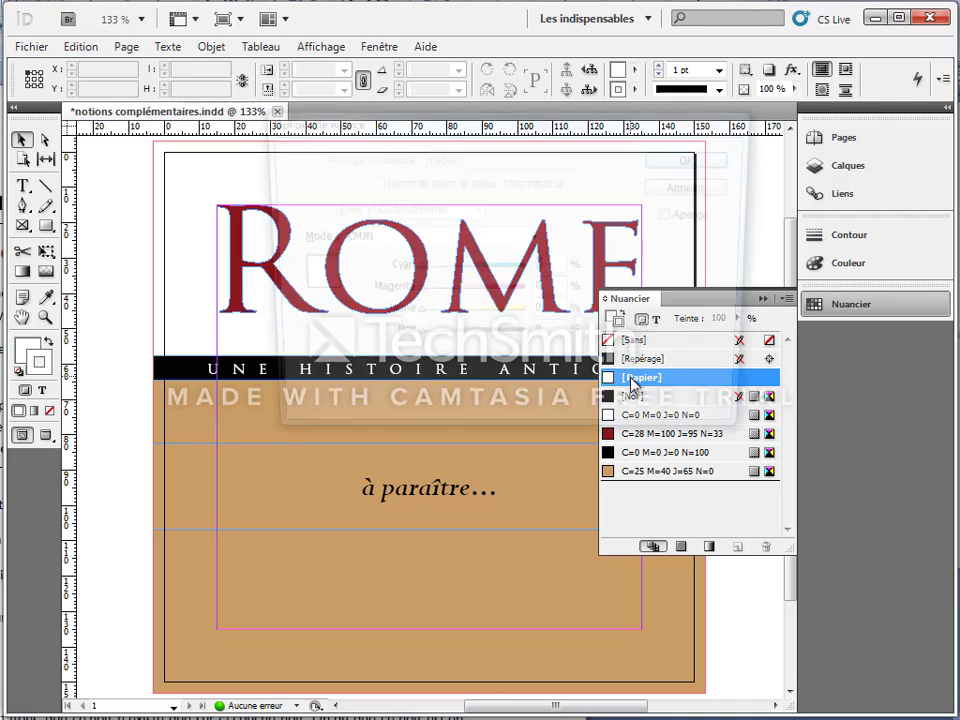
drag(590, 125, 451, 30)
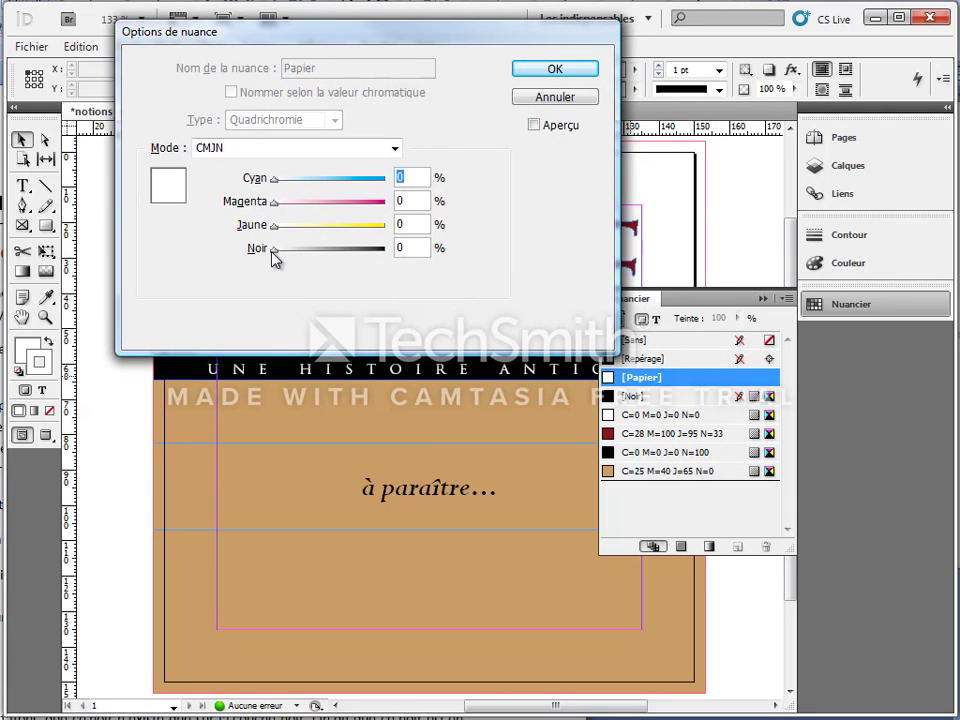
drag(274, 252, 388, 259)
click(571, 70)
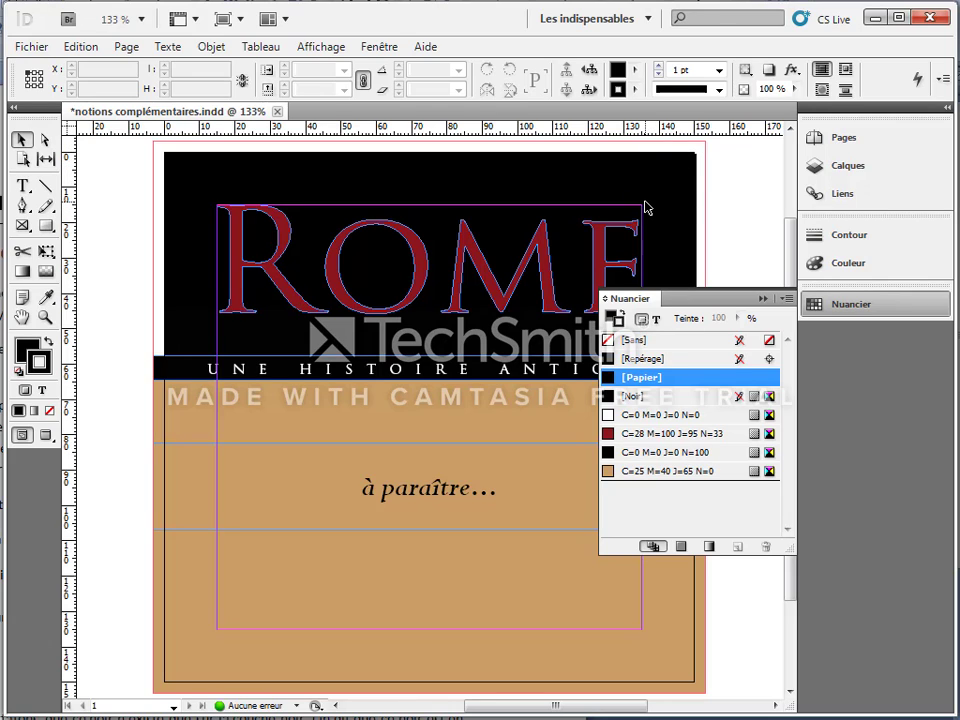
Show the separations preview (Aperçu des séparations) and set its display mode to Séparations
click(378, 50)
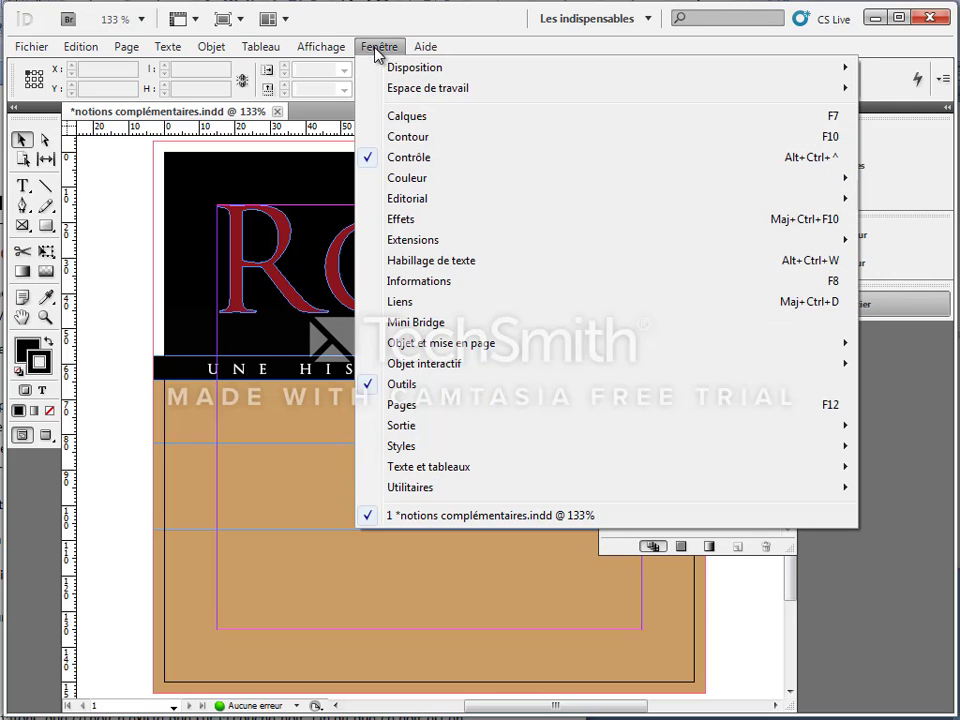
mouse_move(430, 429)
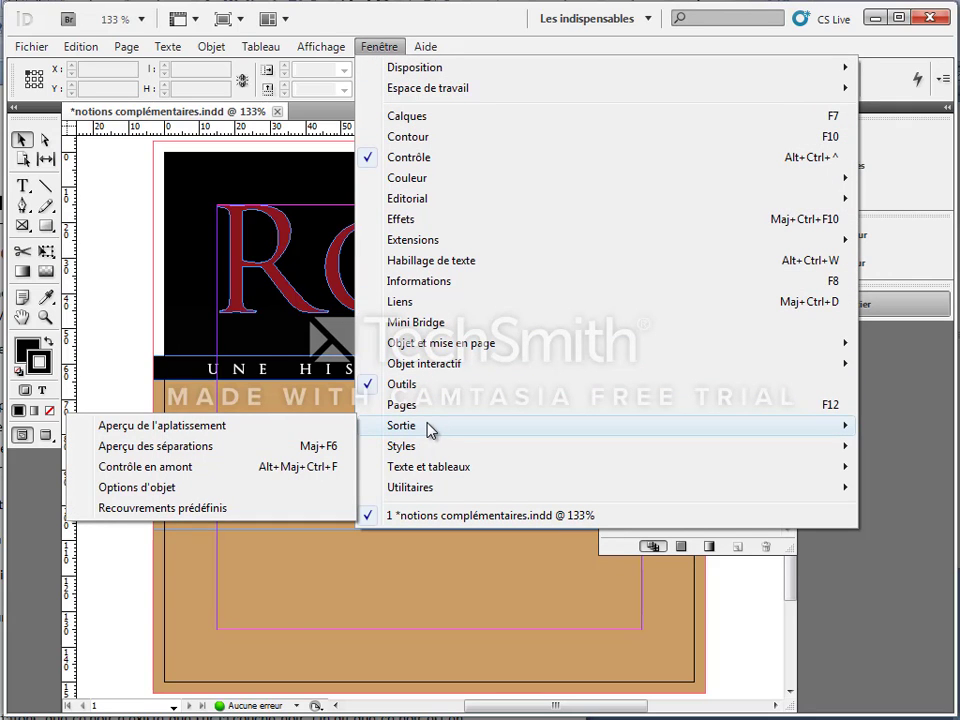
click(197, 448)
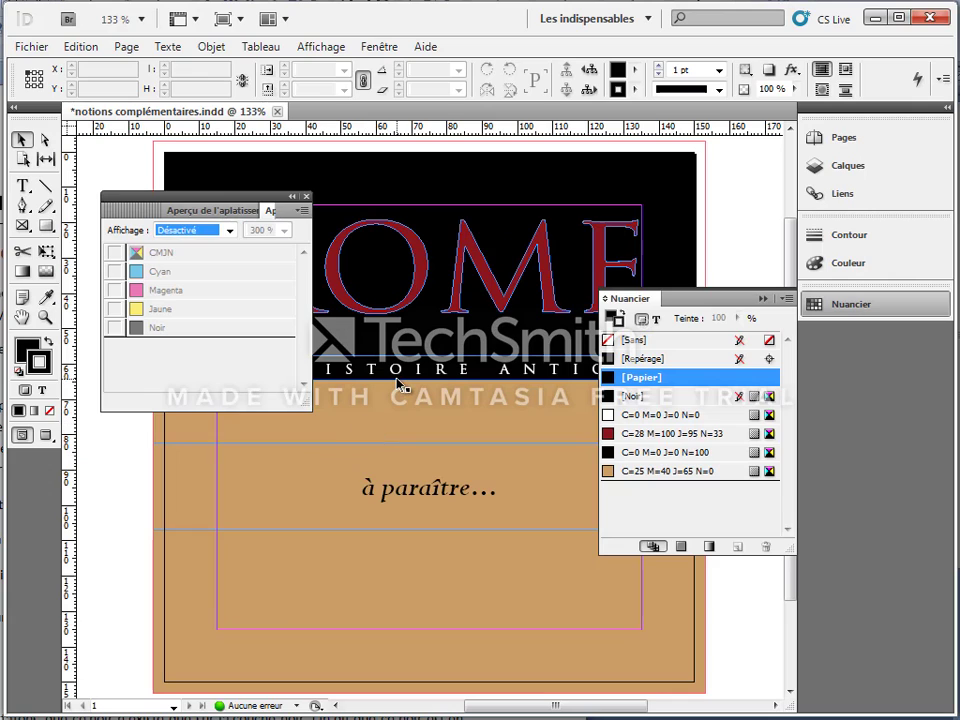
click(228, 231)
click(210, 259)
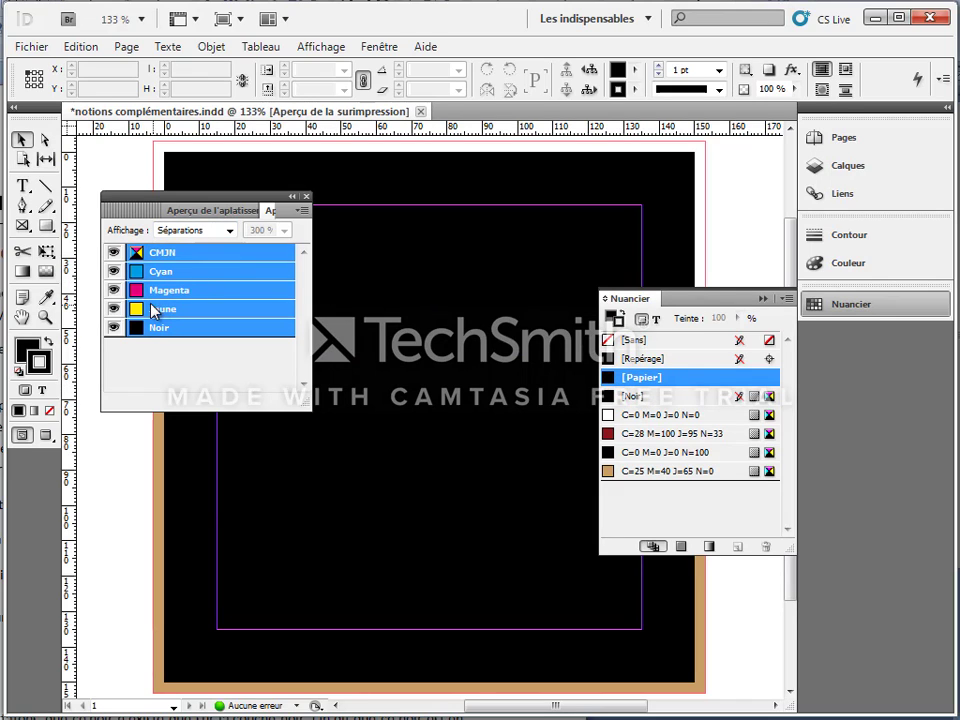
Hide the Jaune, Magenta and Cyan plates to examine the Noir plate alone, and restore the full CMJN view
click(113, 309)
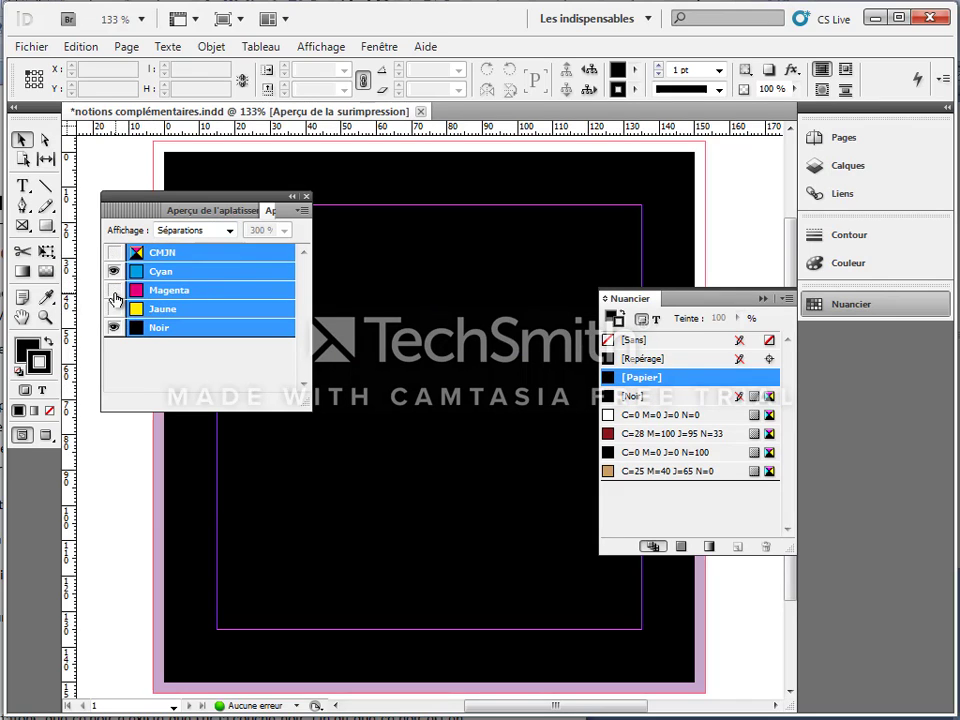
click(113, 290)
click(114, 272)
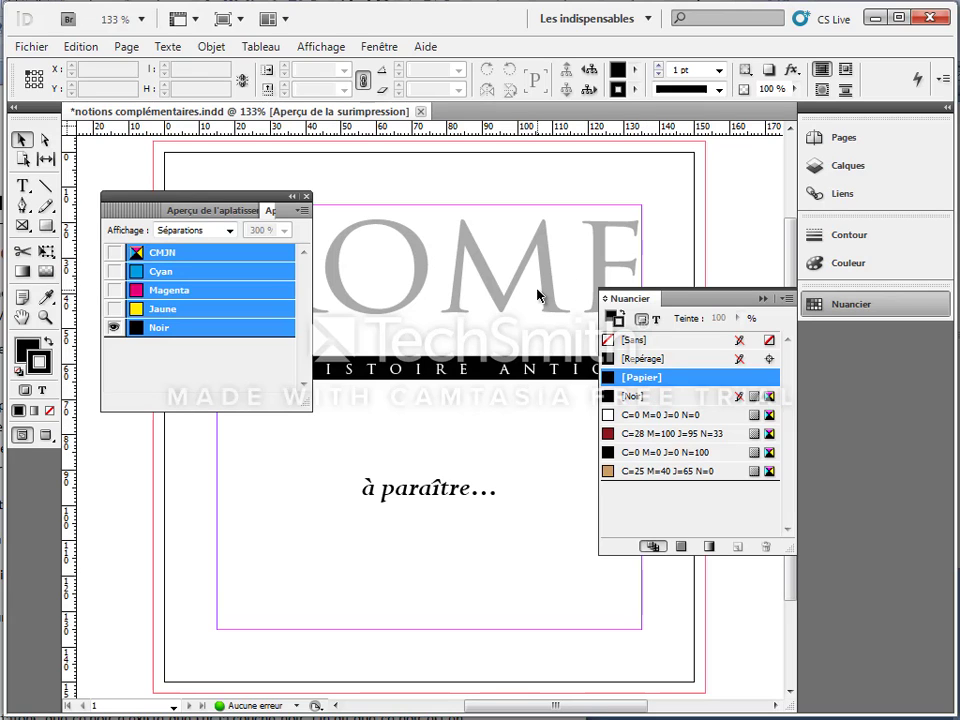
click(114, 253)
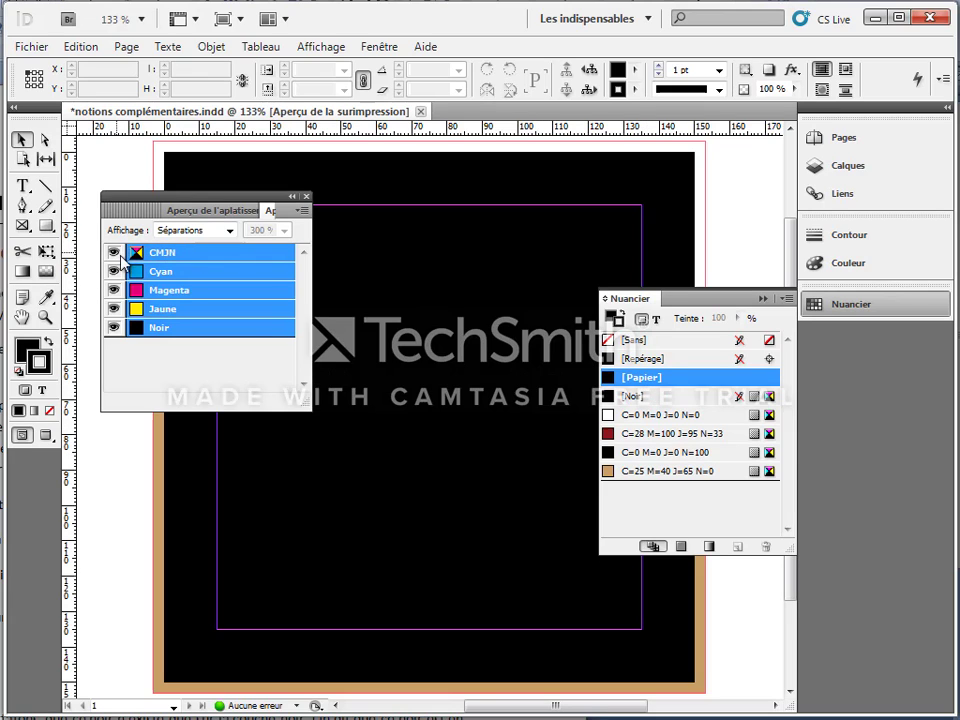
Edit the [Papier] swatch and set its Noir value back to 0%
double_click(645, 383)
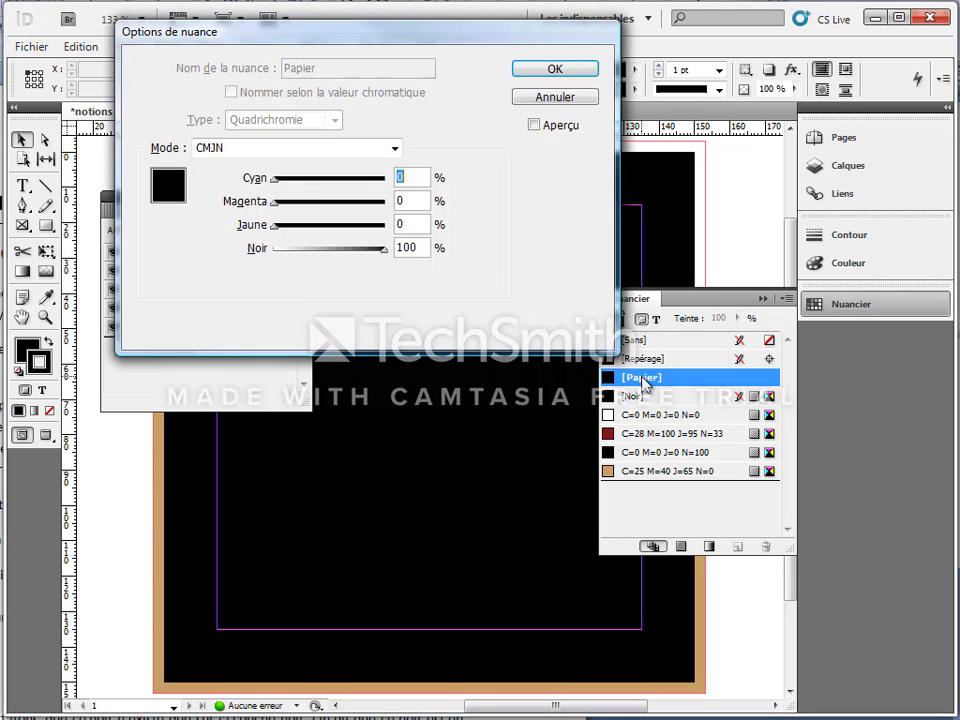
drag(390, 258, 273, 253)
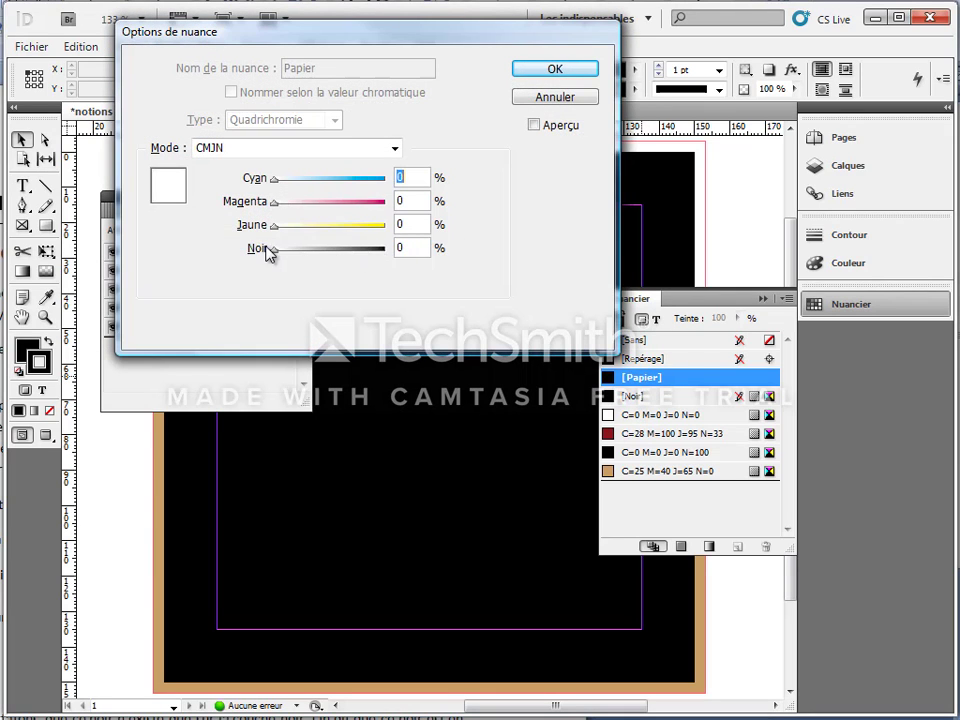
click(550, 77)
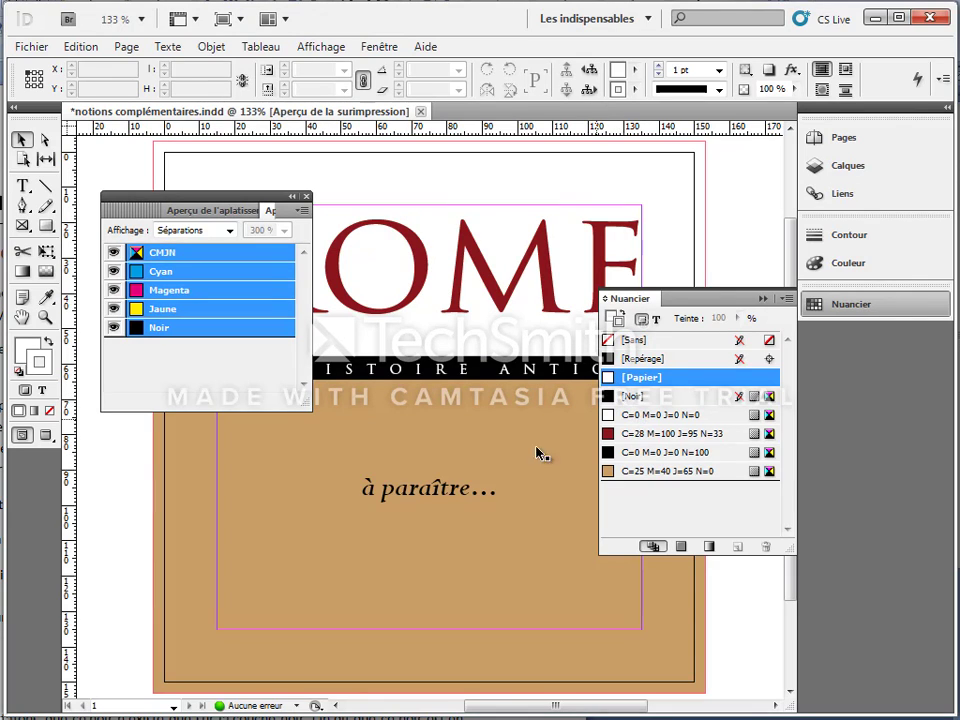
Select the "à paraître…" text and check its ink by hiding the Noir plate and showing it again
click(447, 500)
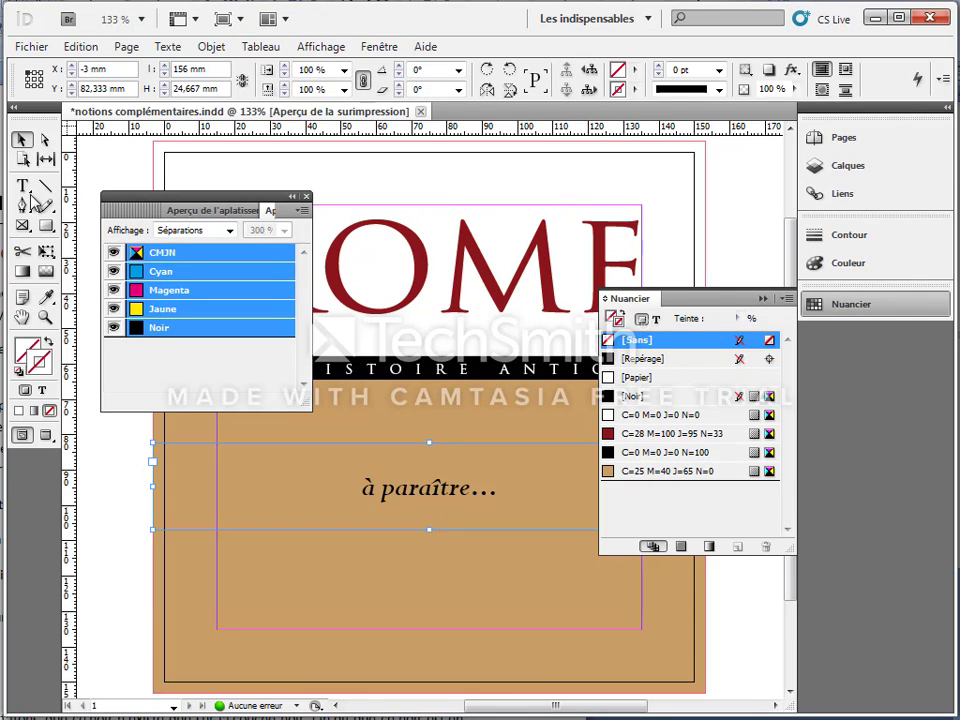
key(t)
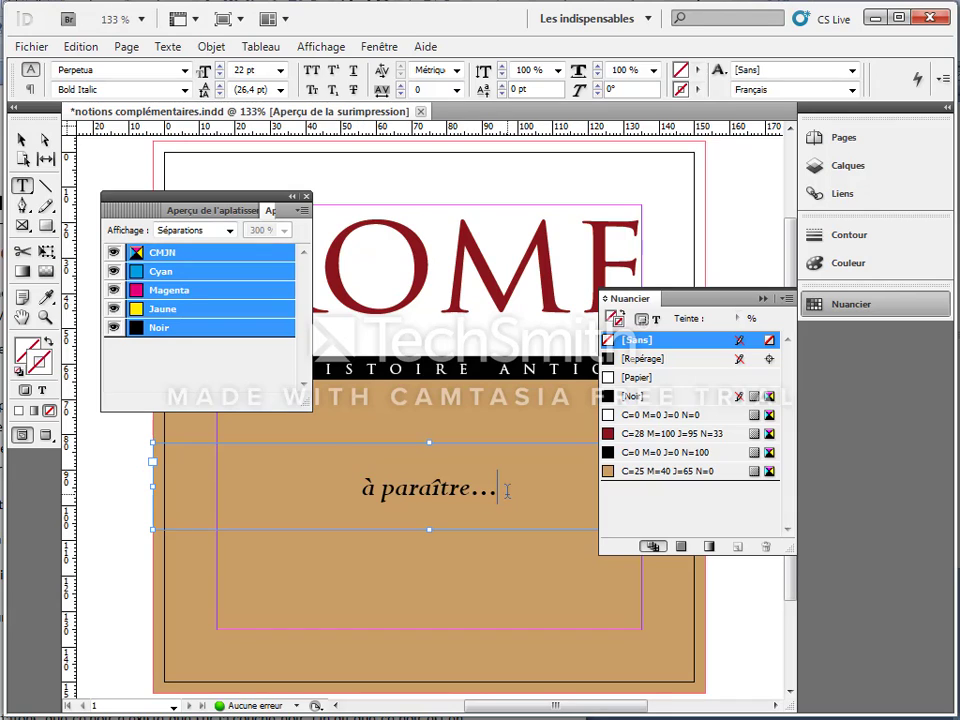
drag(507, 490, 346, 478)
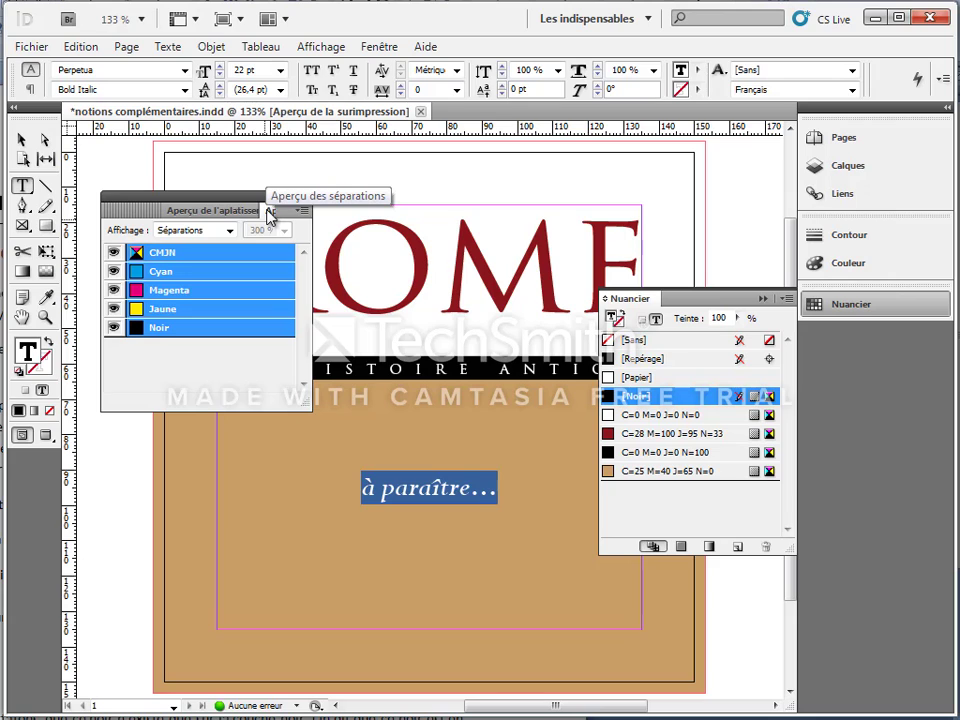
click(113, 328)
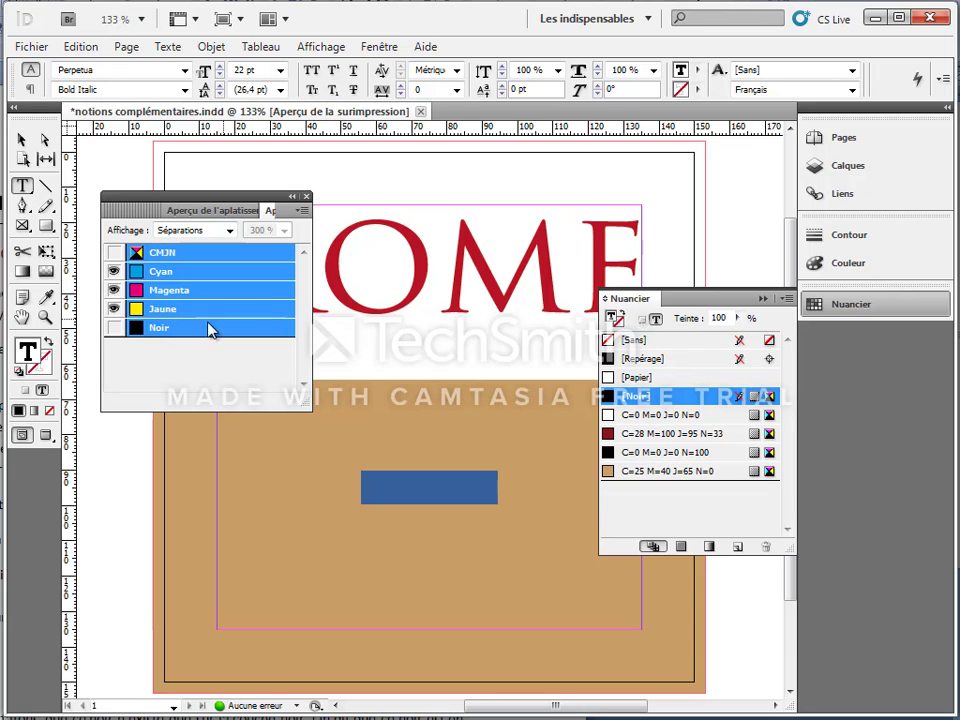
click(114, 327)
Examine the selected text on the Noir plate alone by hiding Jaune, Magenta and Cyan, and show the three plates again
click(113, 309)
click(113, 290)
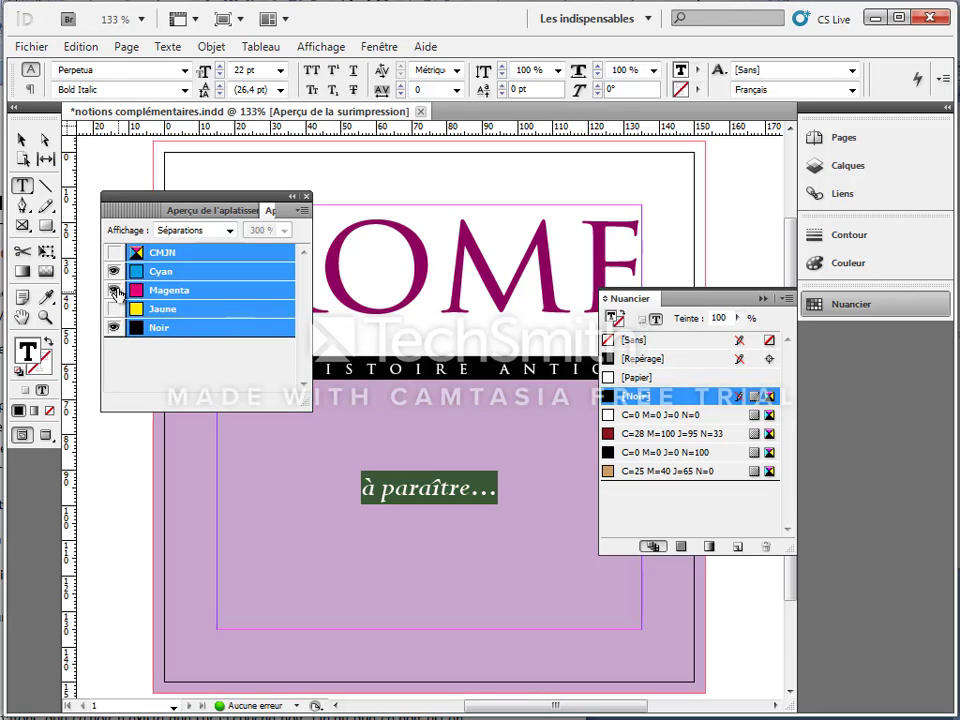
click(113, 271)
click(113, 309)
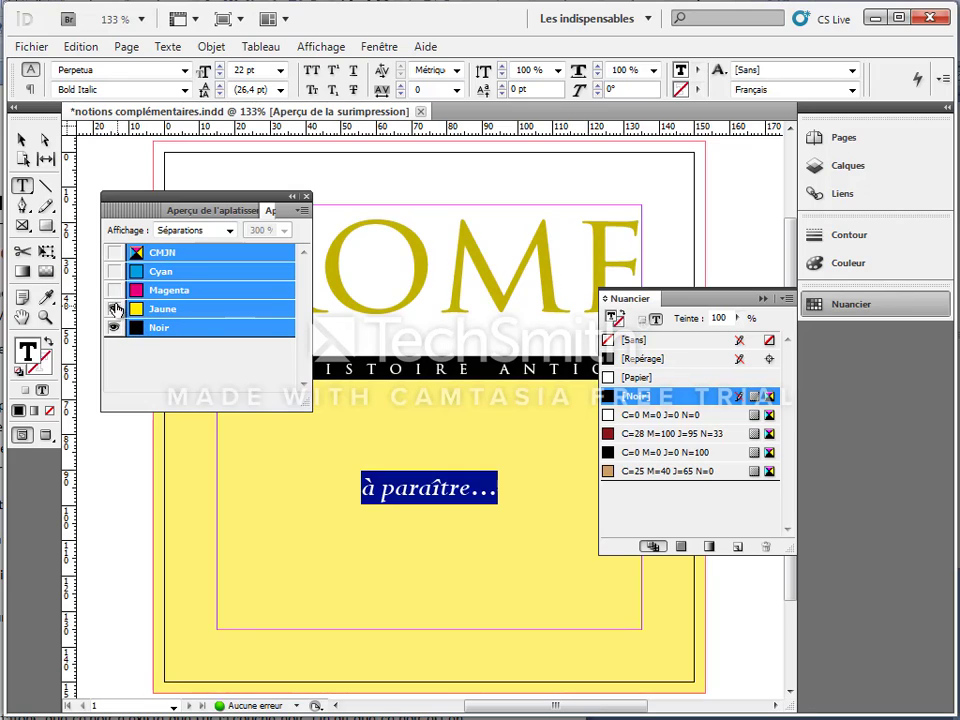
click(113, 290)
click(113, 271)
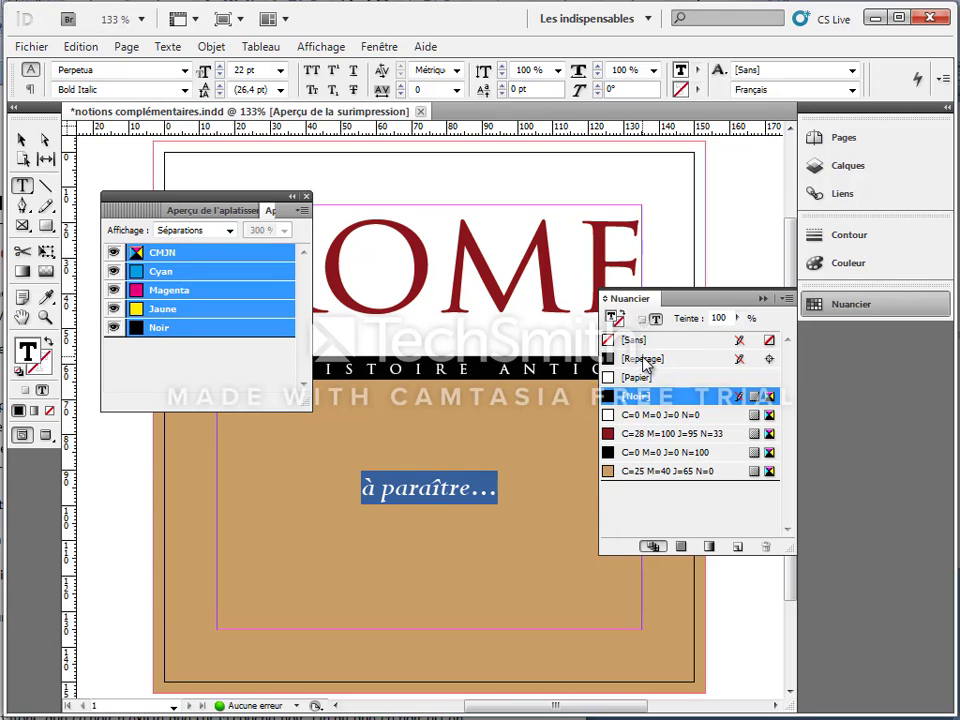
Draw two horizontal lines about 16 mm long below the black band's level, one extending outward from each side of the bleed
click(762, 299)
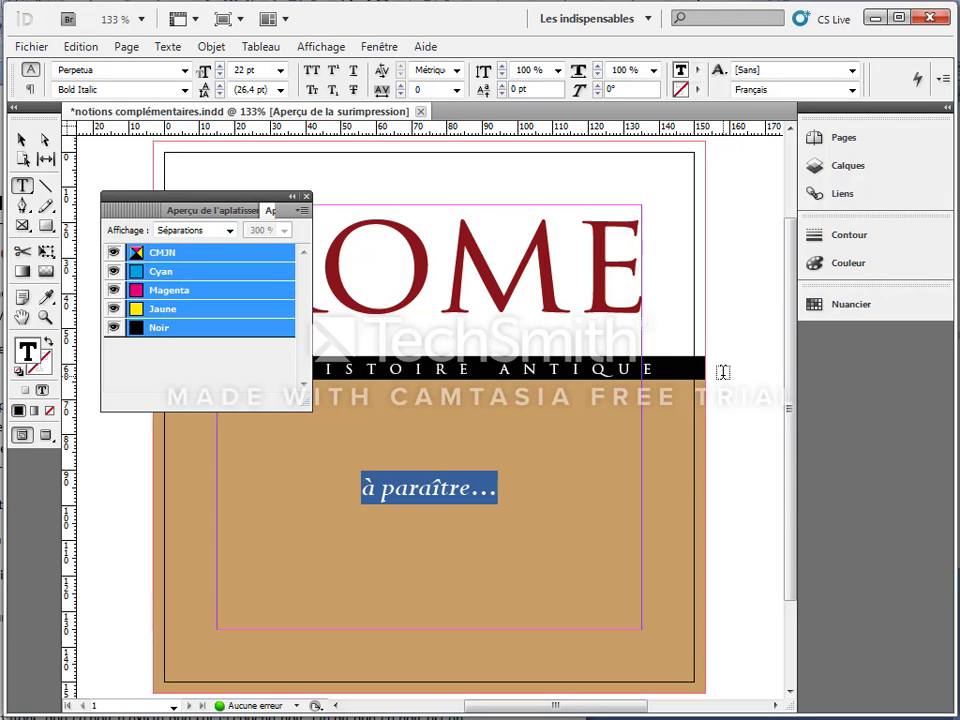
click(46, 186)
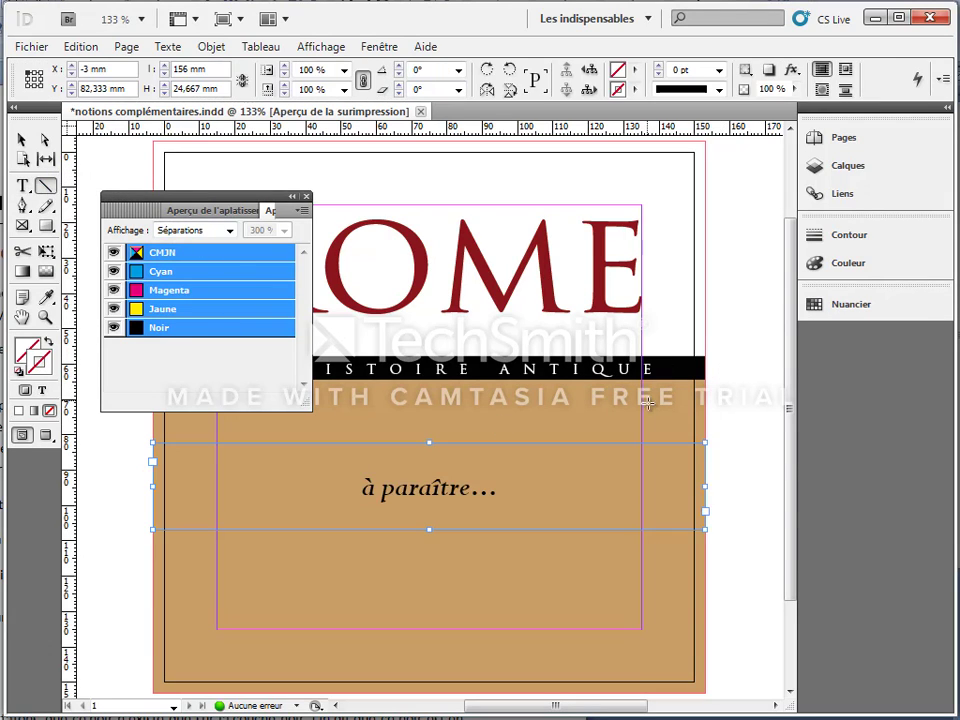
drag(710, 405, 763, 402)
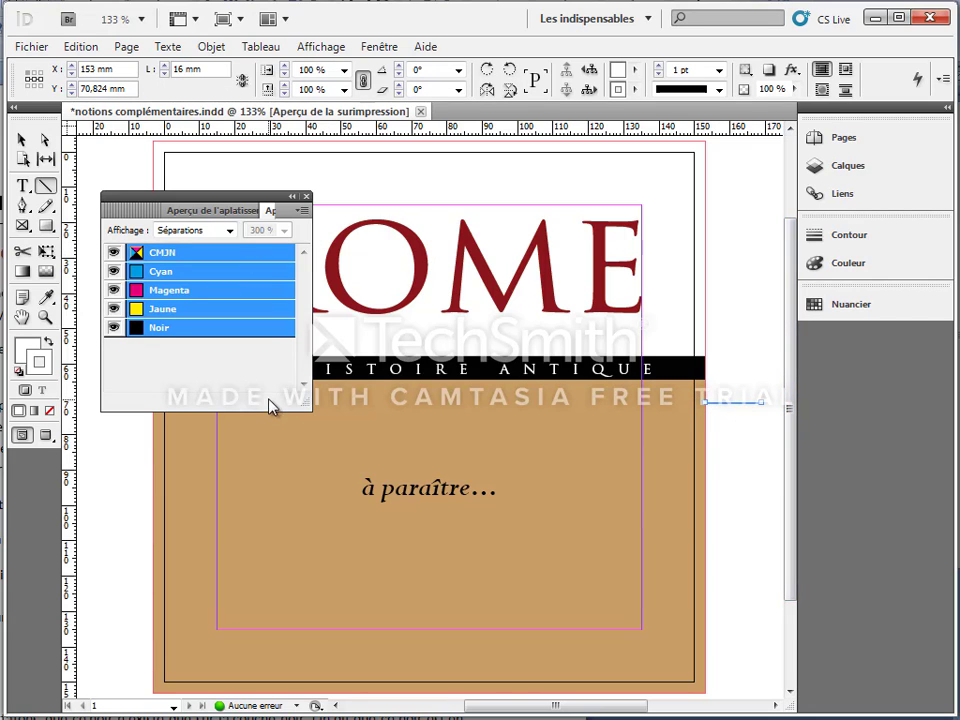
drag(257, 199, 523, 129)
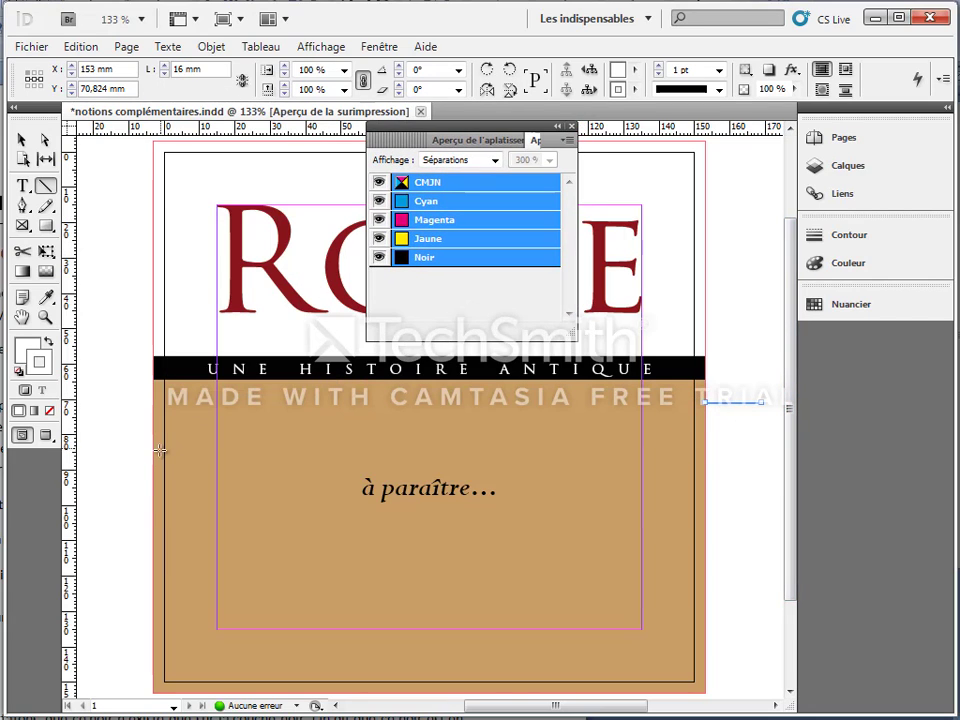
drag(155, 414, 96, 414)
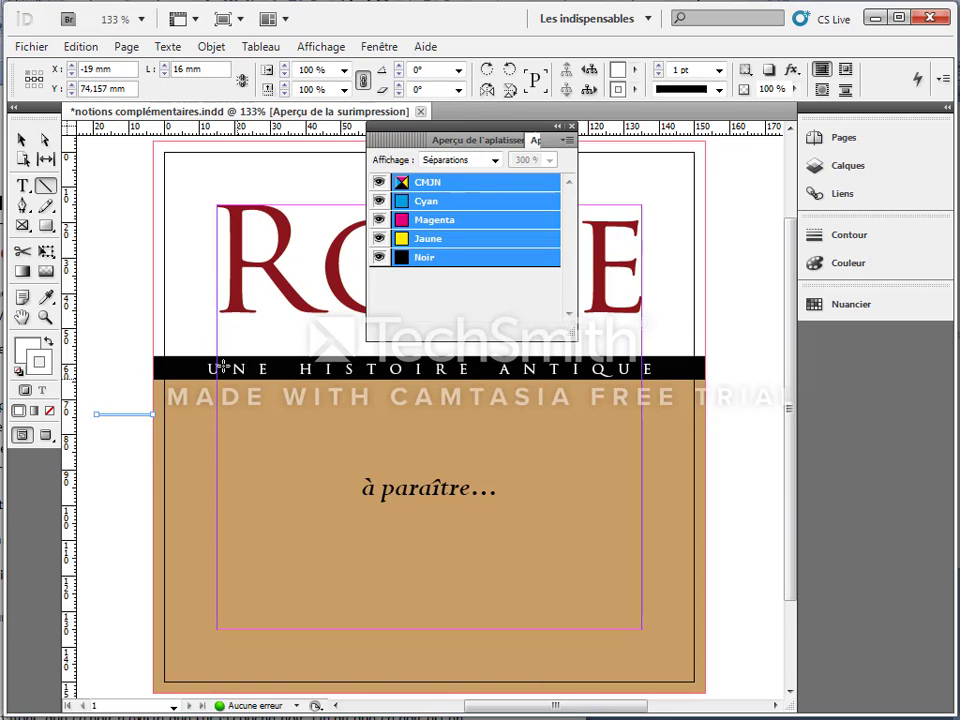
Select both lines outside the bleed and apply the [Repérage] swatch to their stroke
click(21, 139)
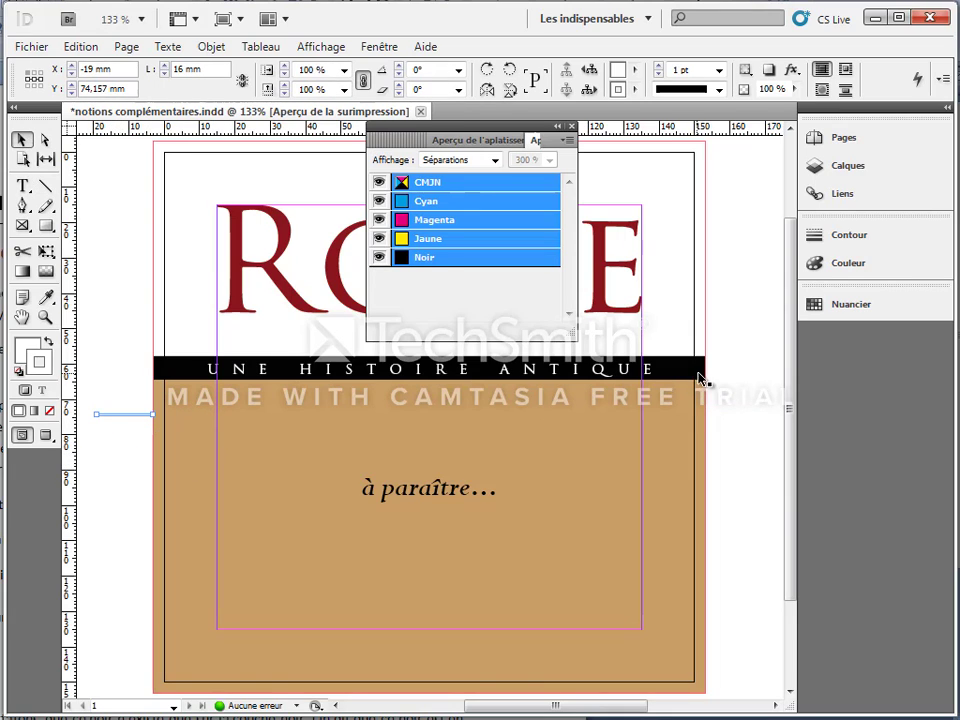
drag(725, 405, 760, 407)
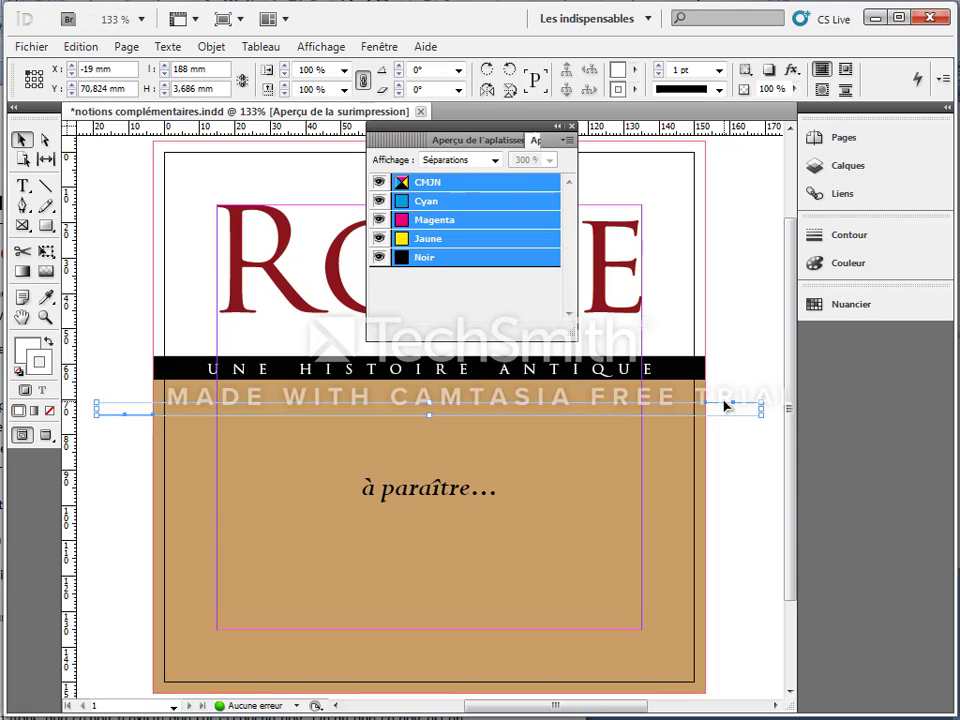
click(848, 307)
click(652, 359)
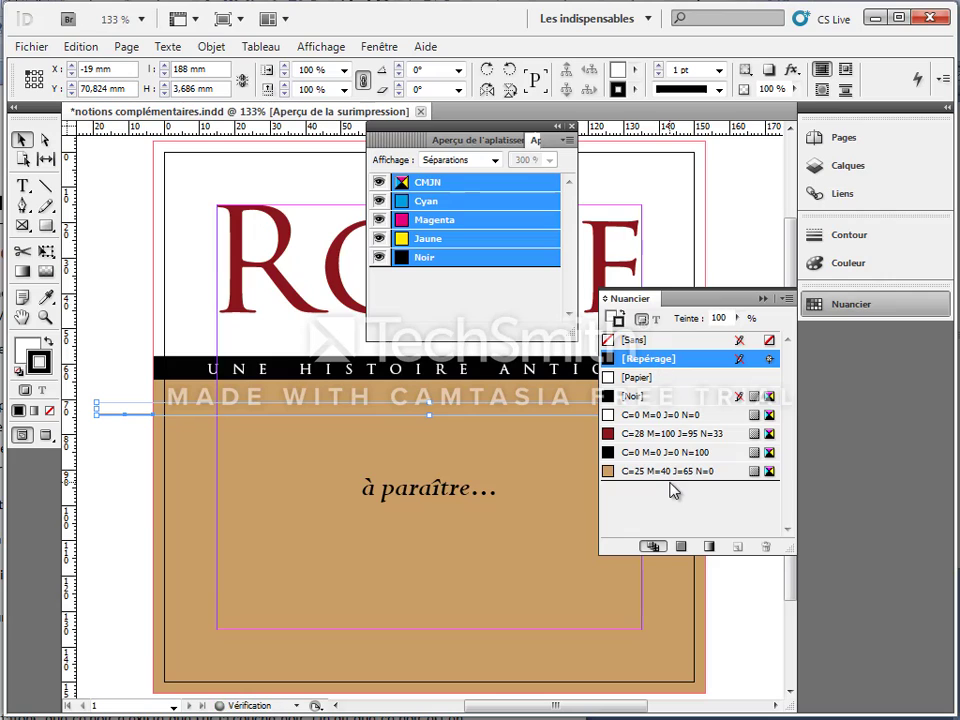
click(763, 299)
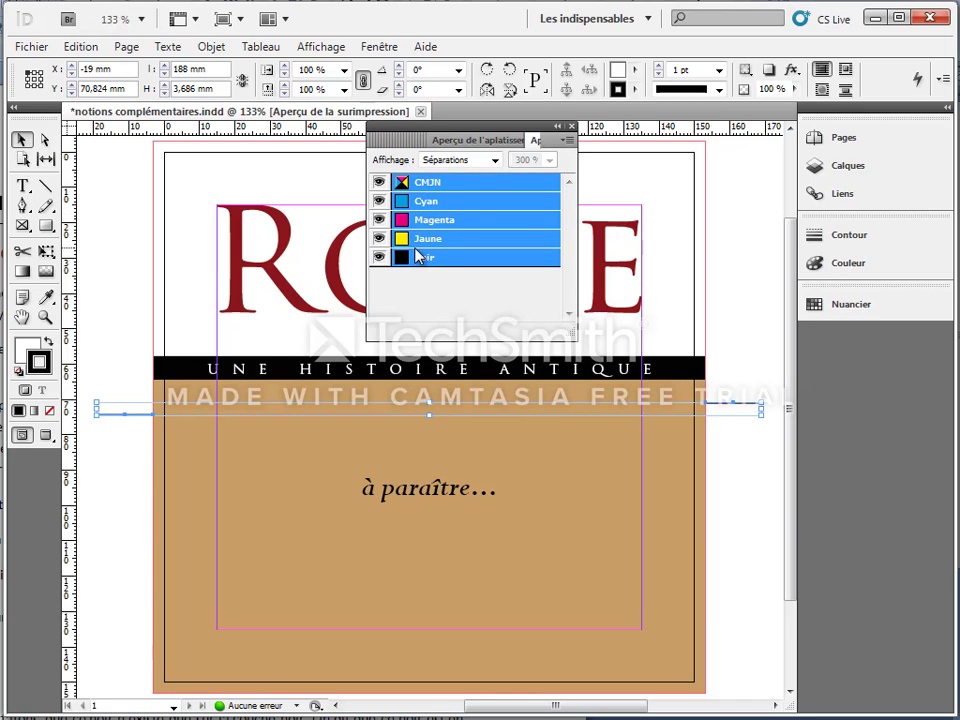
Isolate the Cyan plate by hiding Magenta, Jaune and Noir, and deselect the two lines to examine them outside the bleed
click(380, 220)
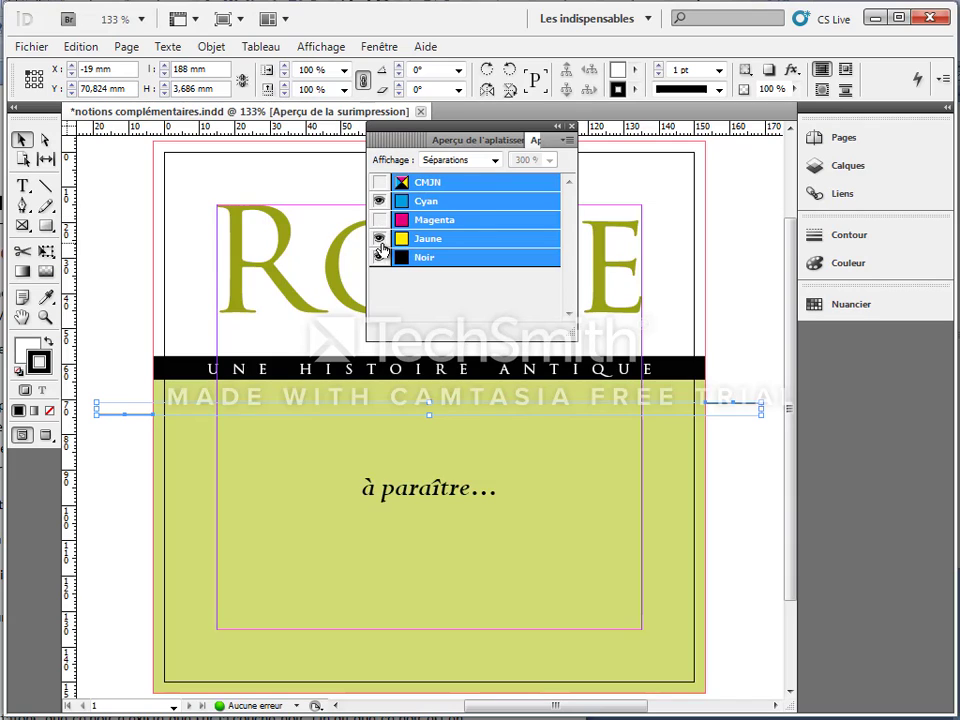
click(380, 239)
click(380, 258)
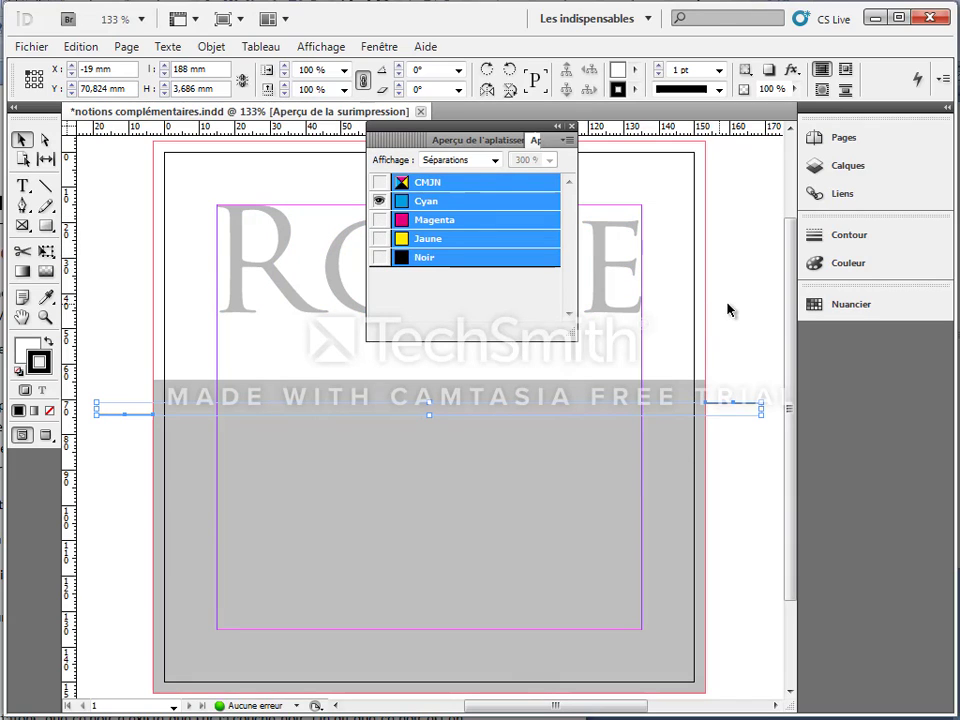
click(732, 443)
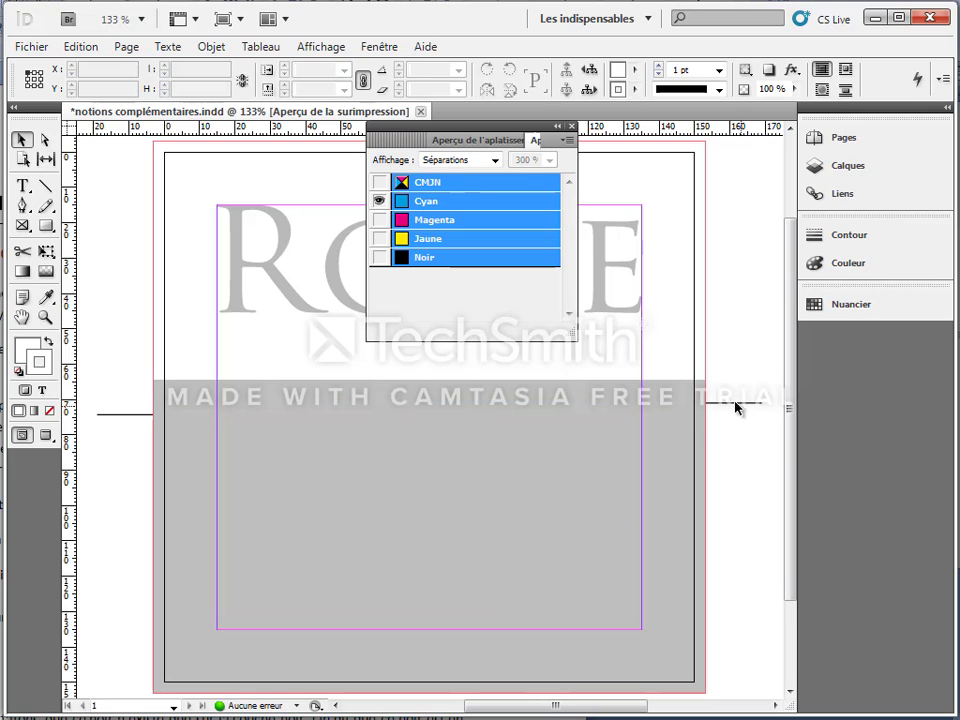
Examine the two lines outside the bleed on the Magenta, Jaune and Noir plates one at a time, and display the document's swatches
click(380, 220)
click(380, 201)
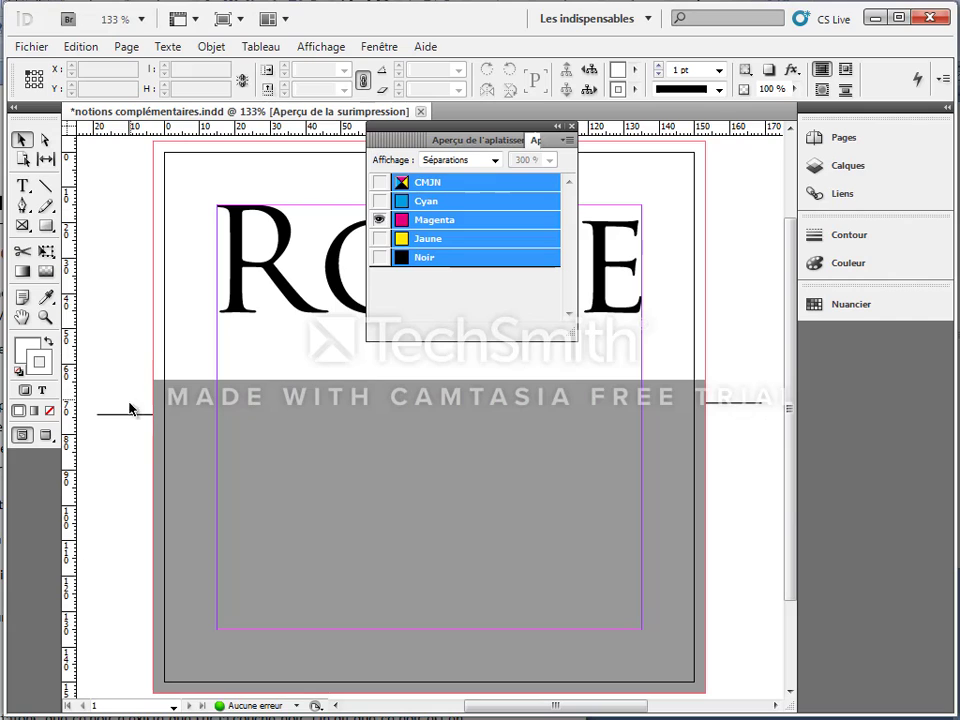
click(380, 238)
click(380, 220)
click(380, 257)
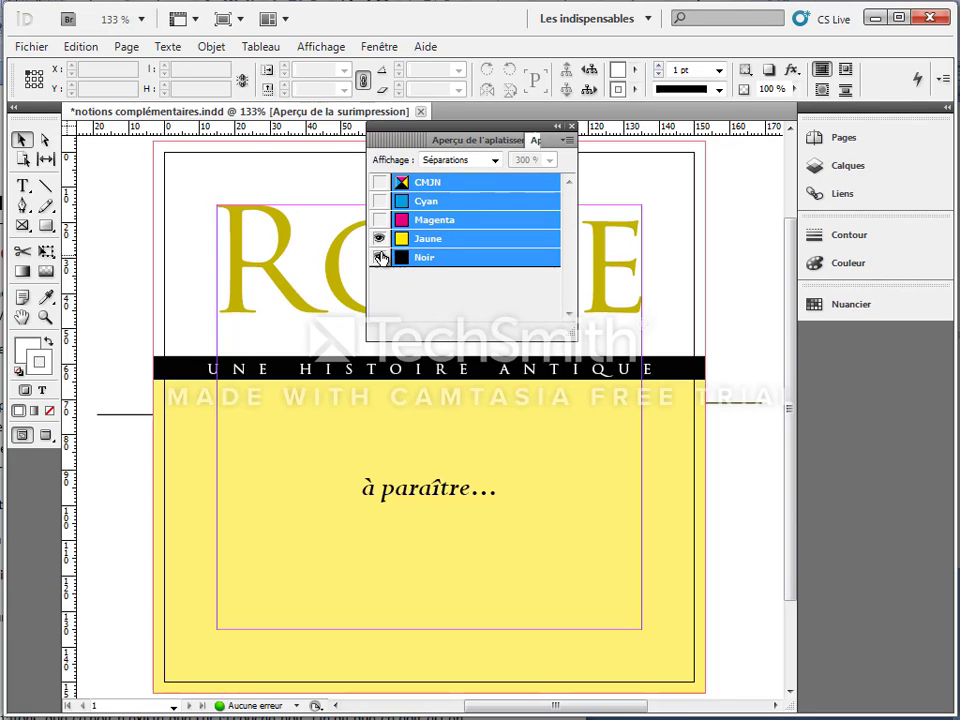
click(380, 238)
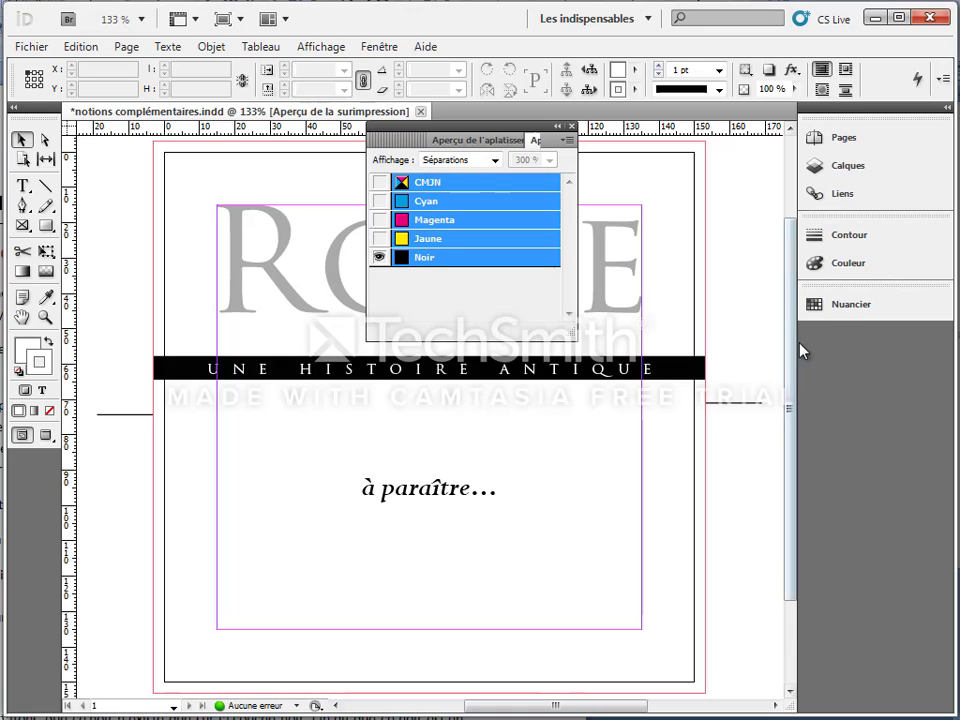
click(839, 306)
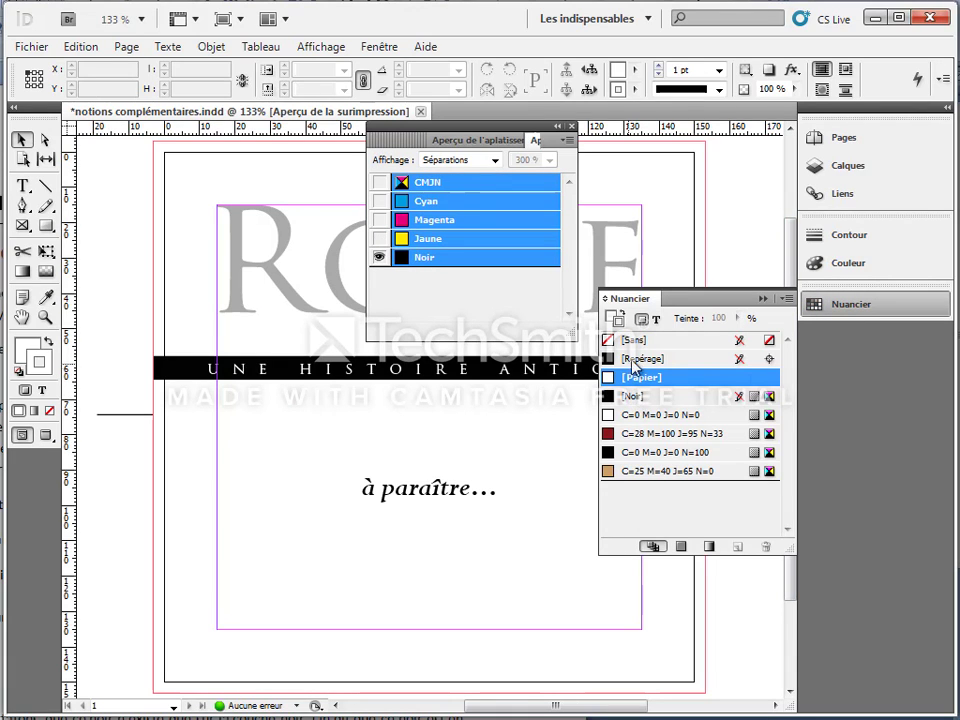